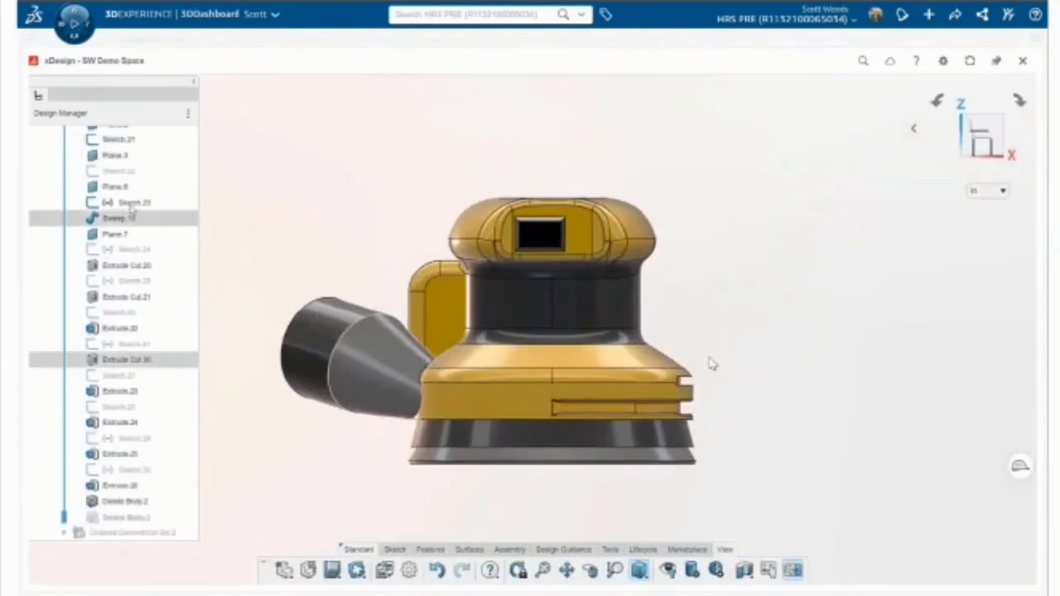
Replay the sander's feature history using the Design Manager playback controls.
click(115, 169)
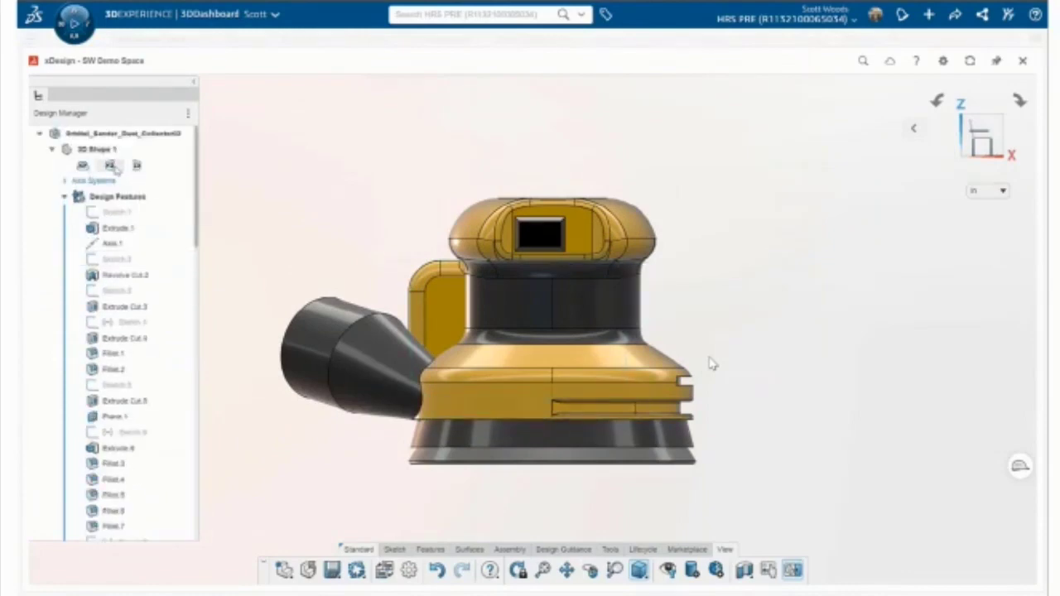
click(136, 166)
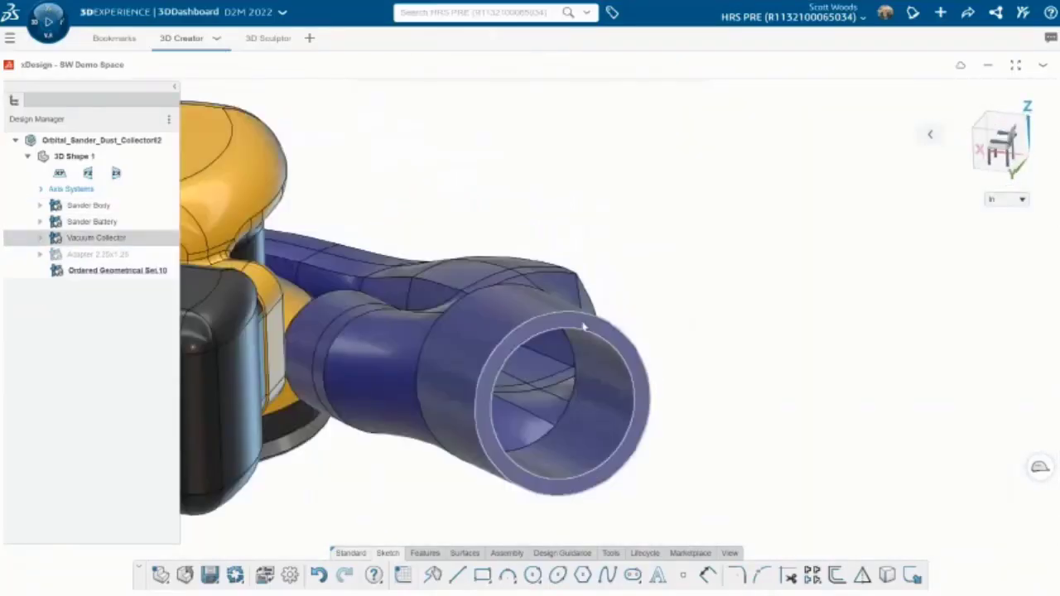
Activate Ordered Geometrical Set.10 and start Sketch.65 on the vacuum pipe's round end face.
click(580, 323)
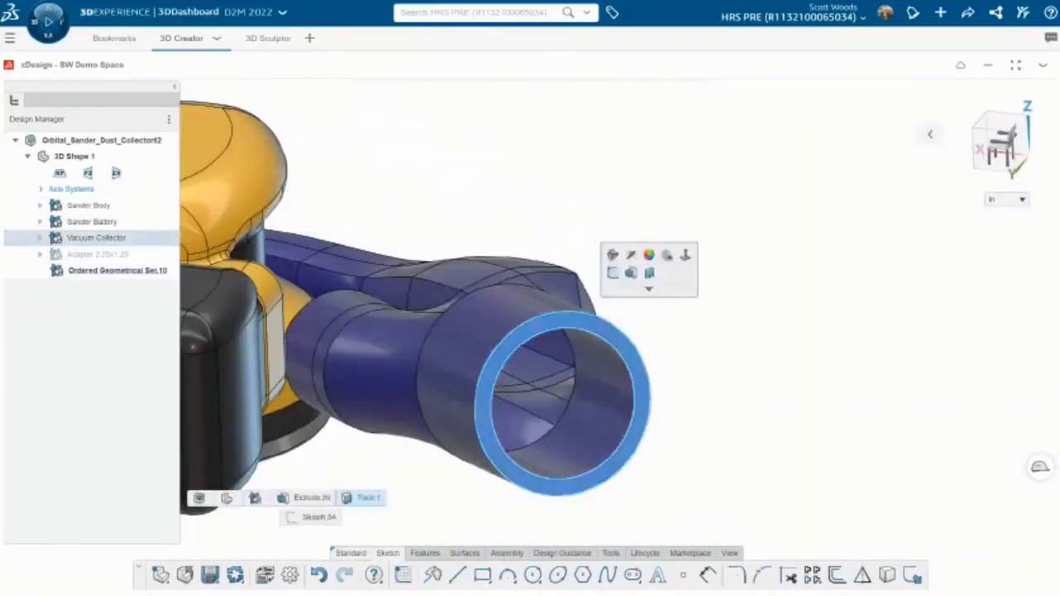
click(124, 270)
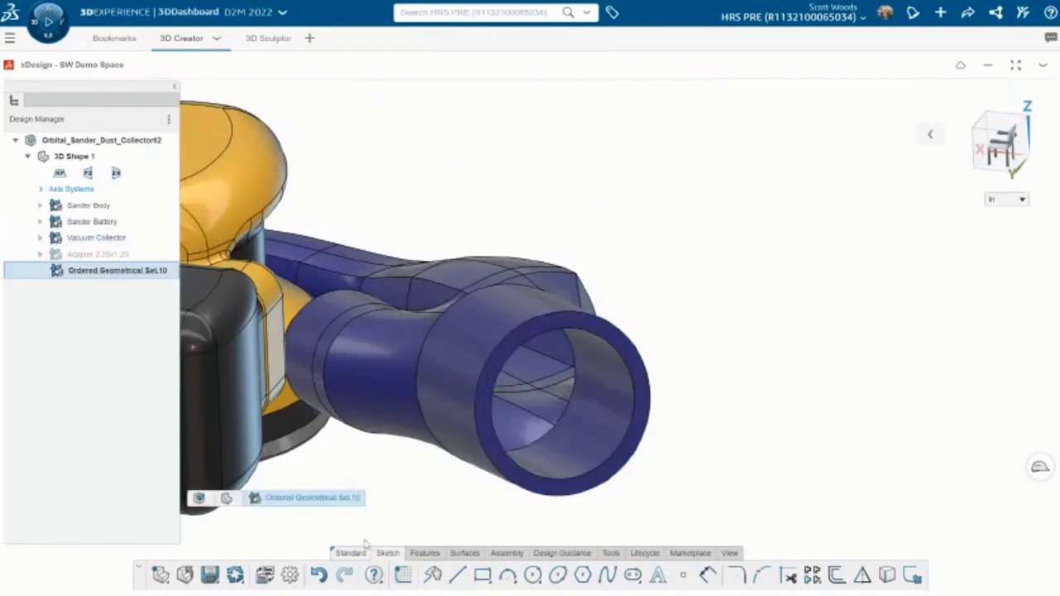
click(402, 575)
click(621, 339)
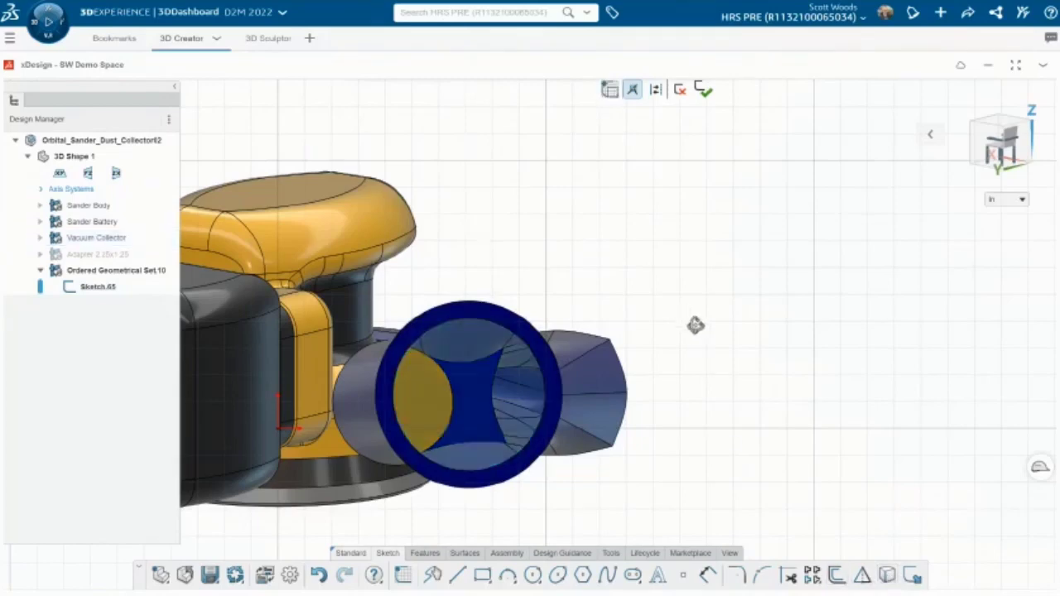
middle_drag(694, 324, 754, 321)
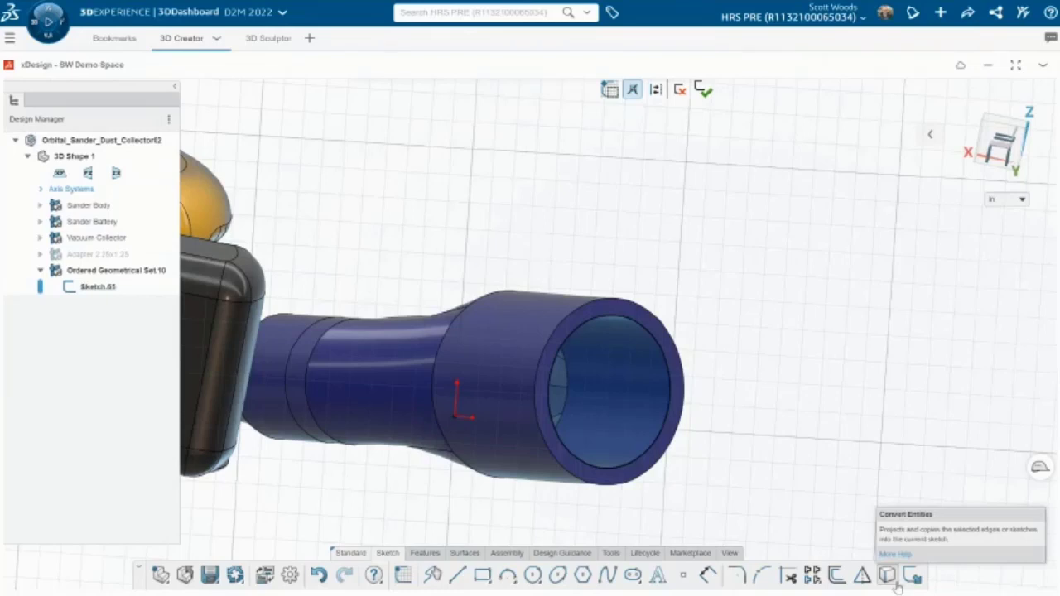
Extrude Sketch.65 2.5 in out from the pipe end with a 5° Direction 1 draft.
click(430, 555)
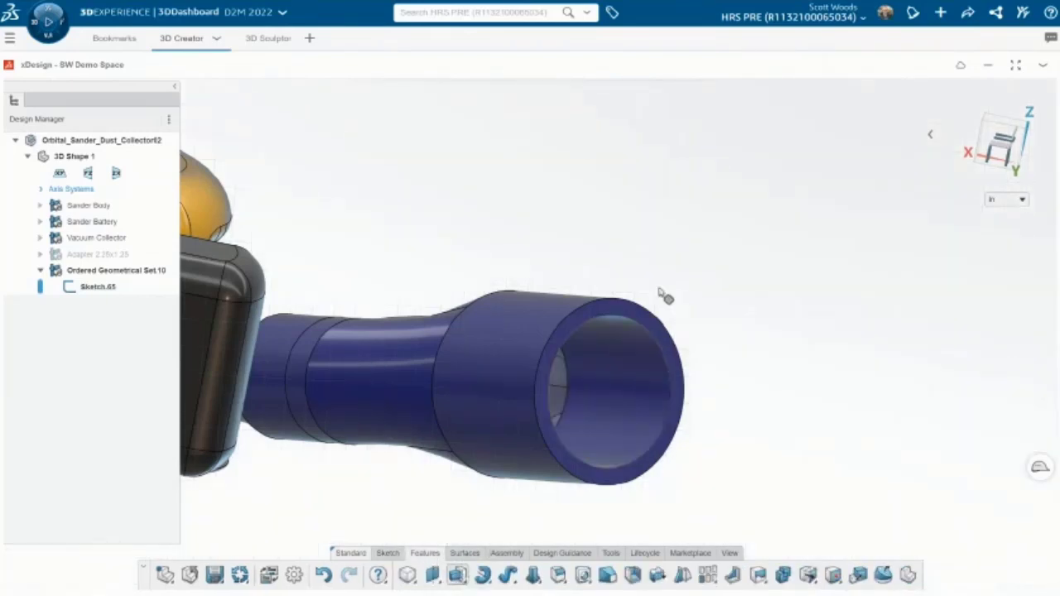
click(632, 419)
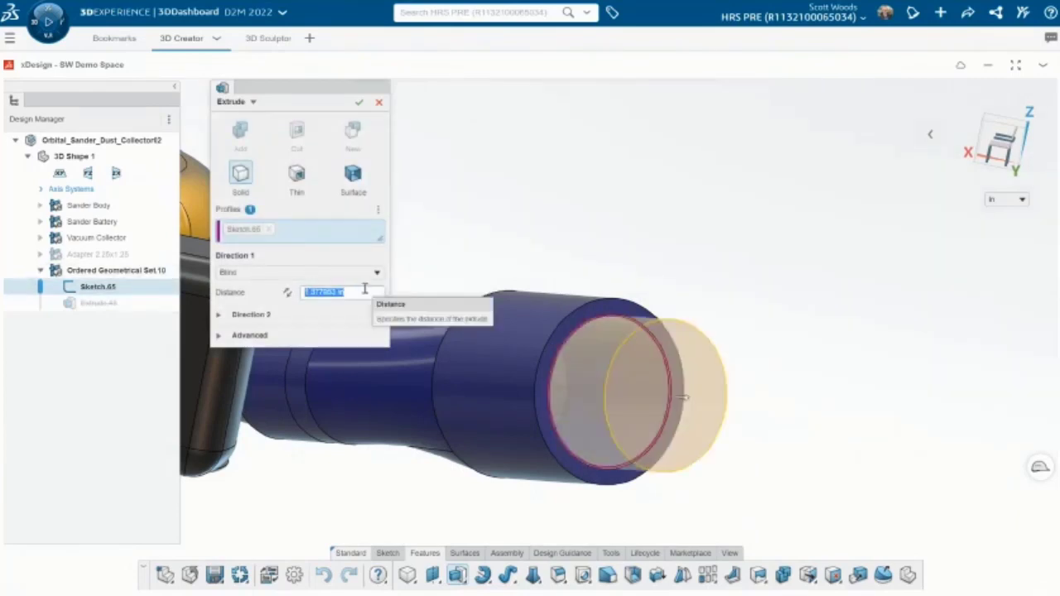
text(2.5)
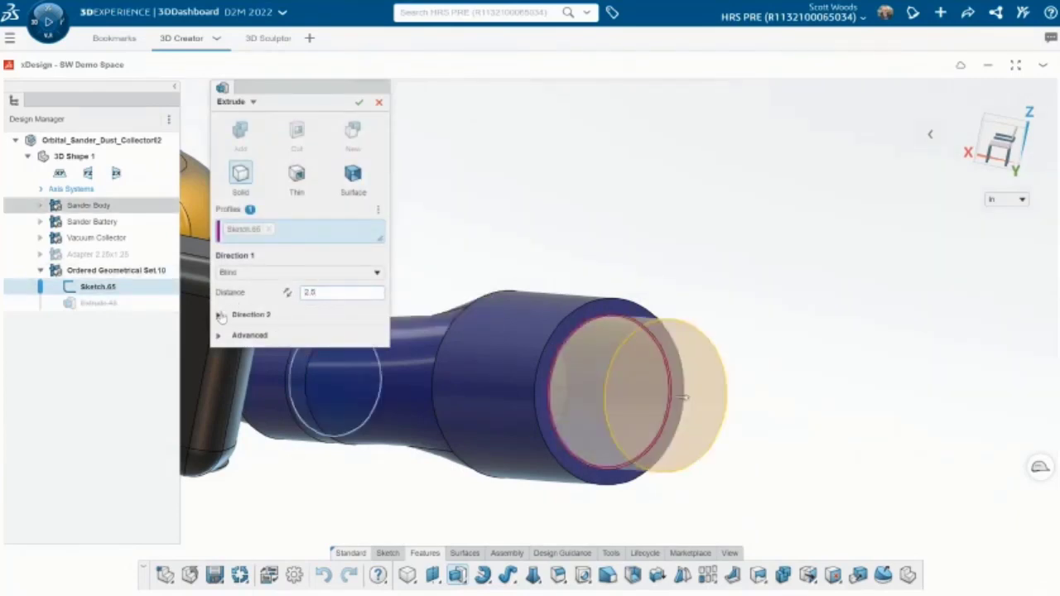
click(220, 315)
click(251, 334)
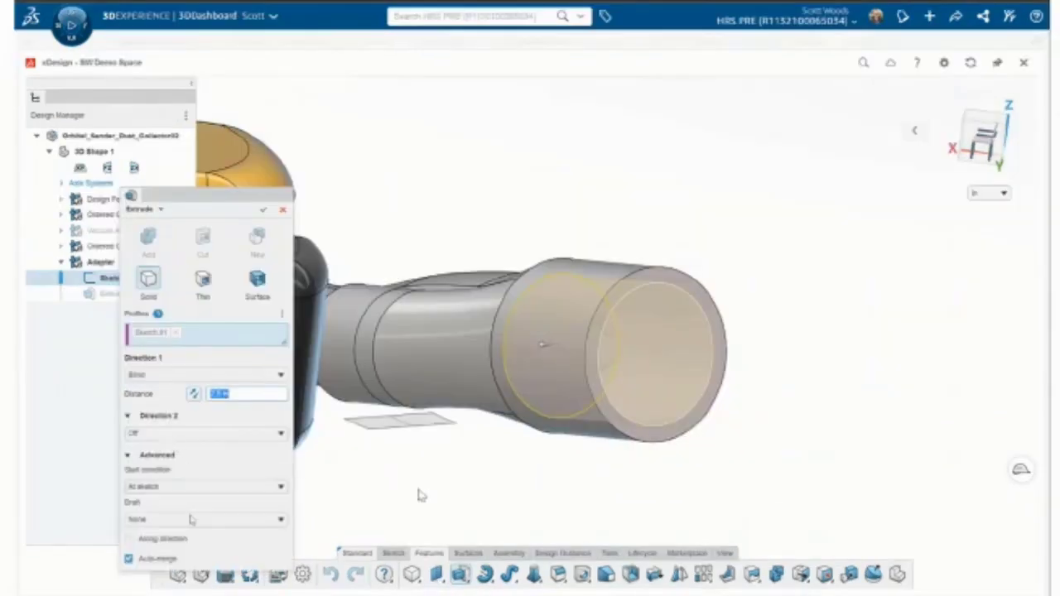
click(219, 520)
click(201, 546)
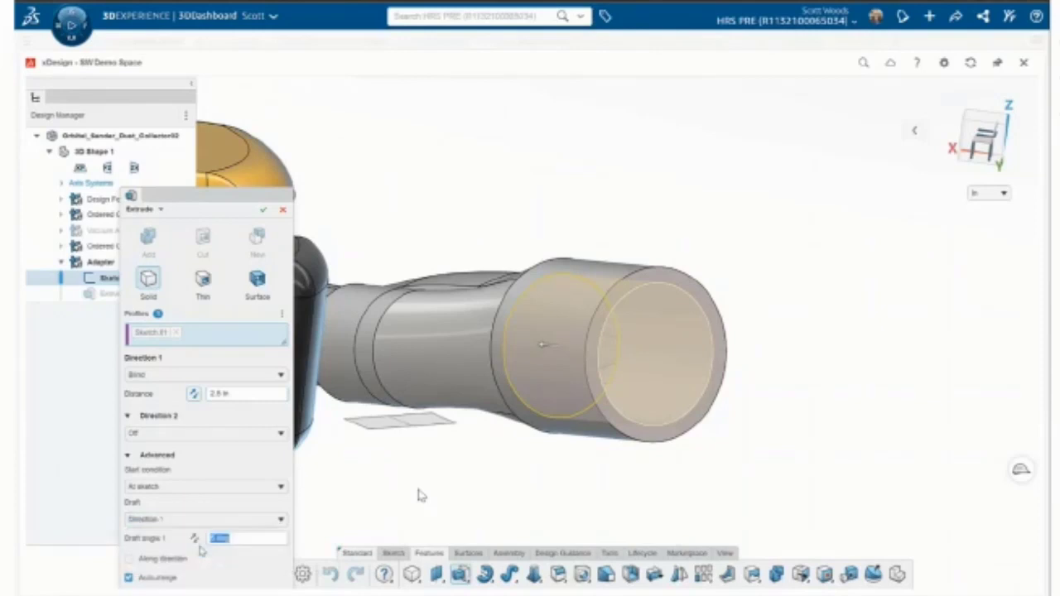
text(5)
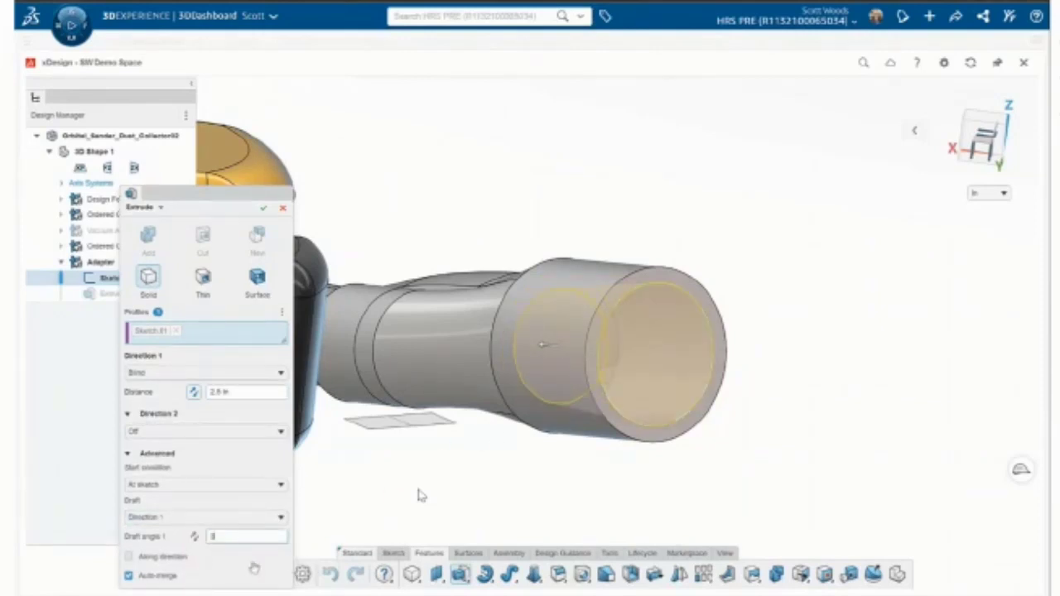
key(Return)
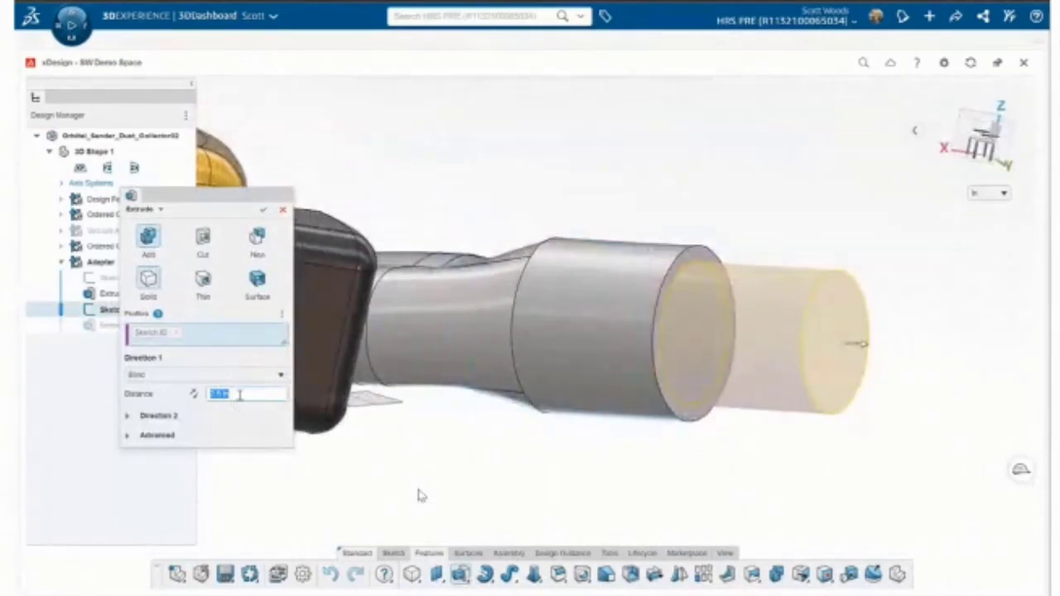
Extrude the next sketch 2 in, with Auto-merge off, merging it into Body.1.
text(2)
key(Return)
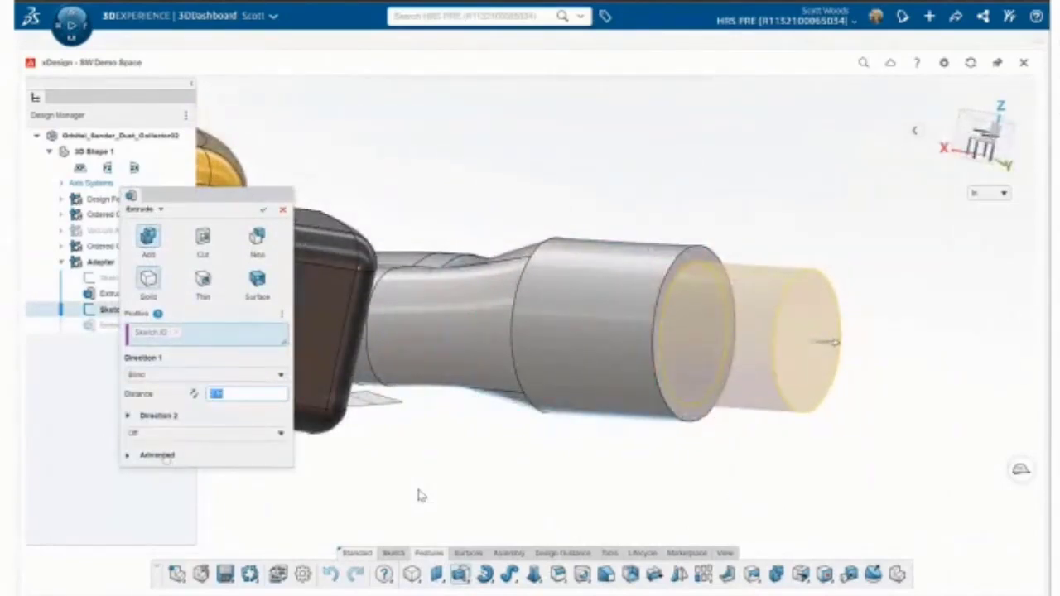
click(161, 456)
click(129, 560)
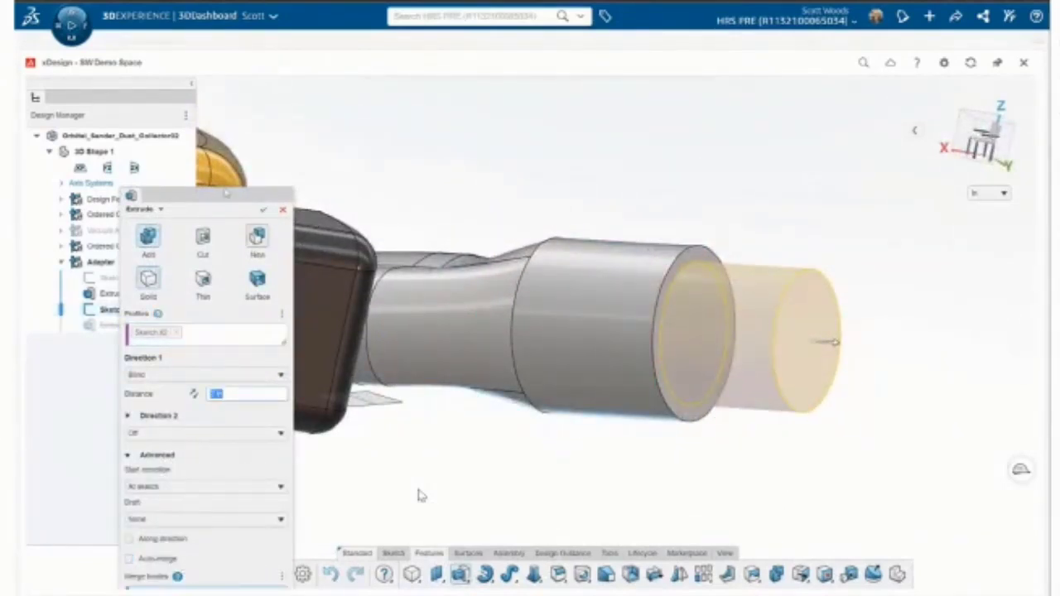
click(705, 345)
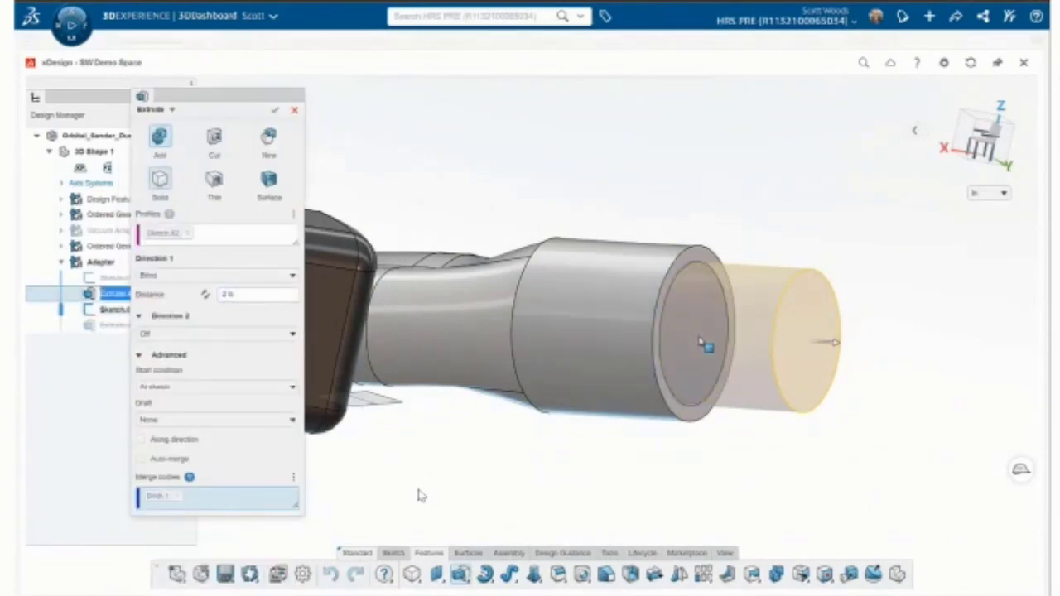
click(276, 111)
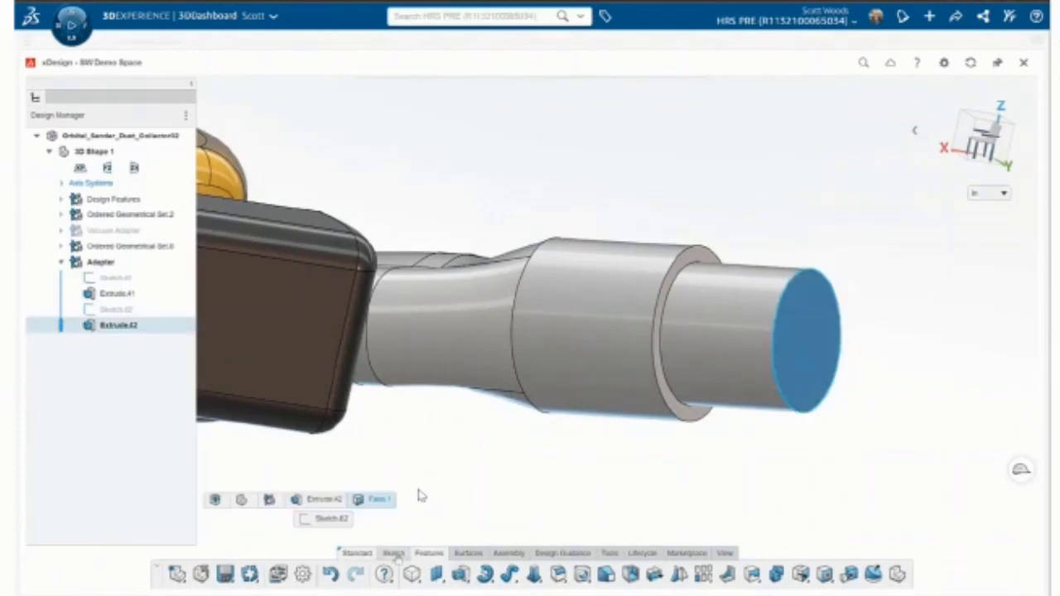
Sketch a centred circle of diameter 25 on the cylinder's end face.
click(418, 495)
click(533, 574)
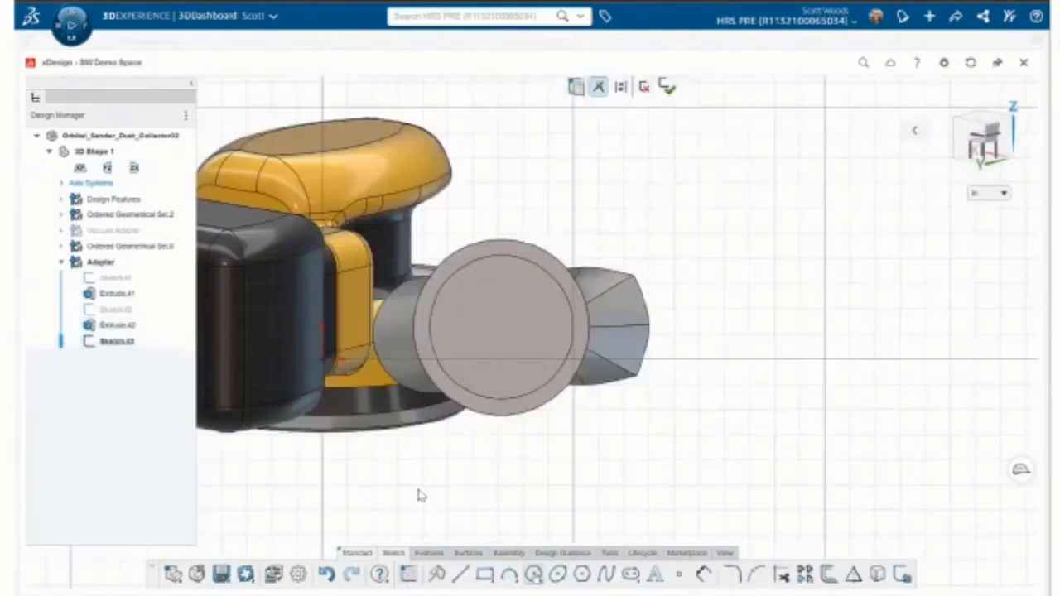
click(502, 330)
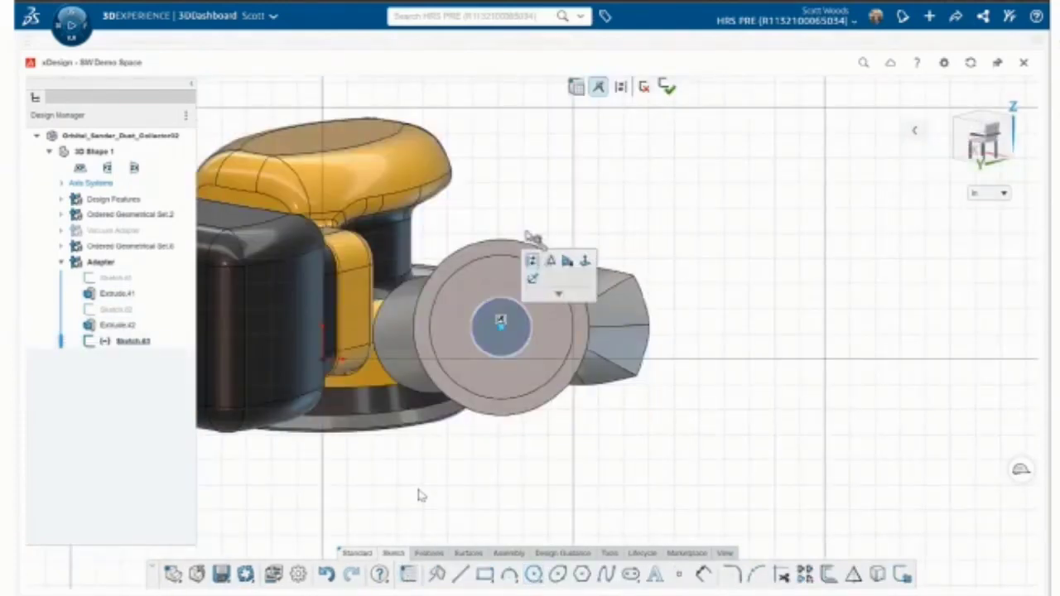
click(534, 326)
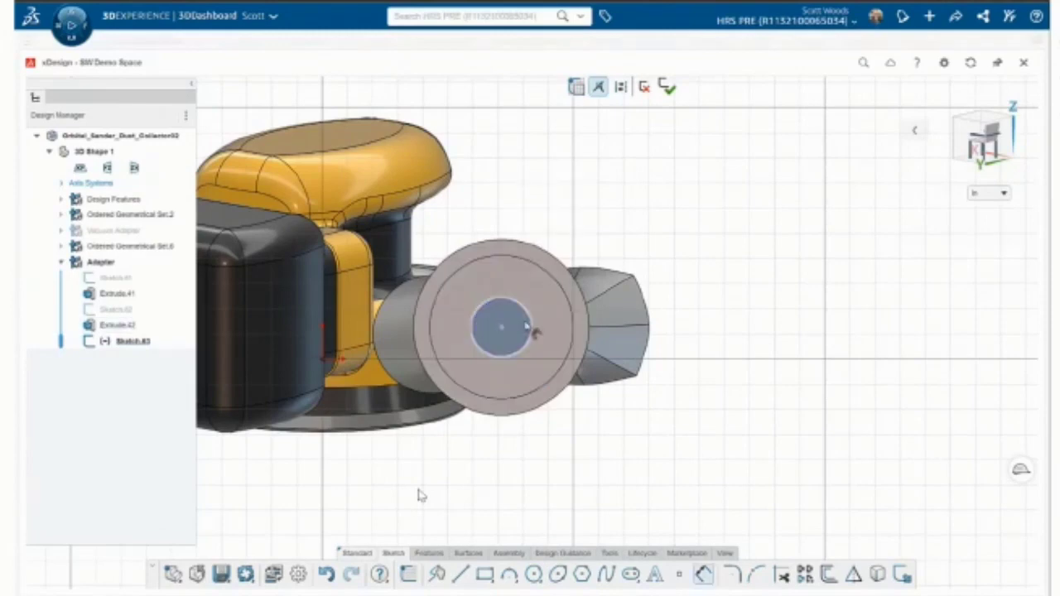
key(d)
click(537, 328)
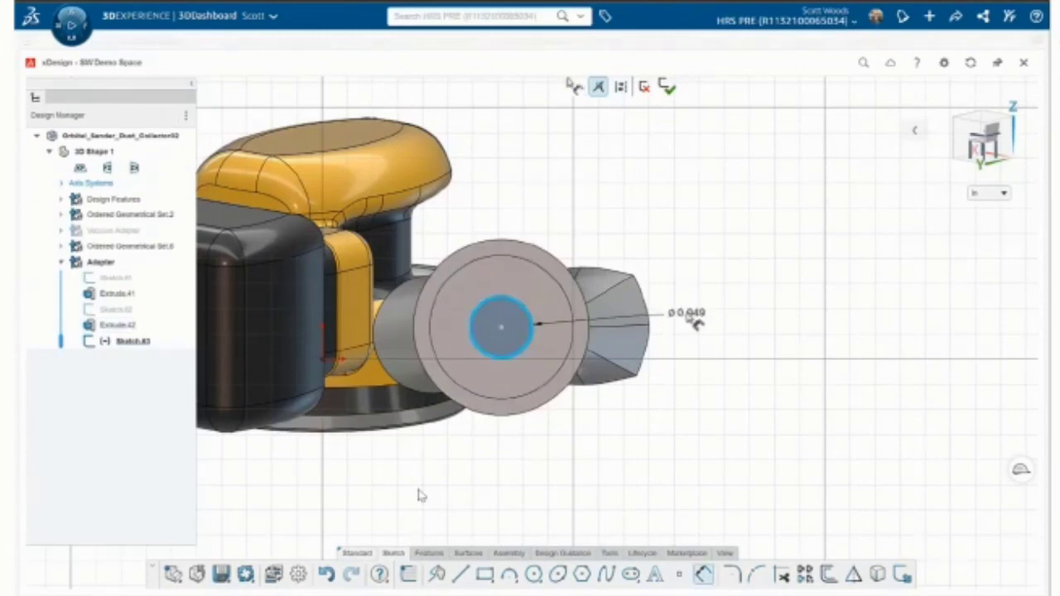
click(694, 322)
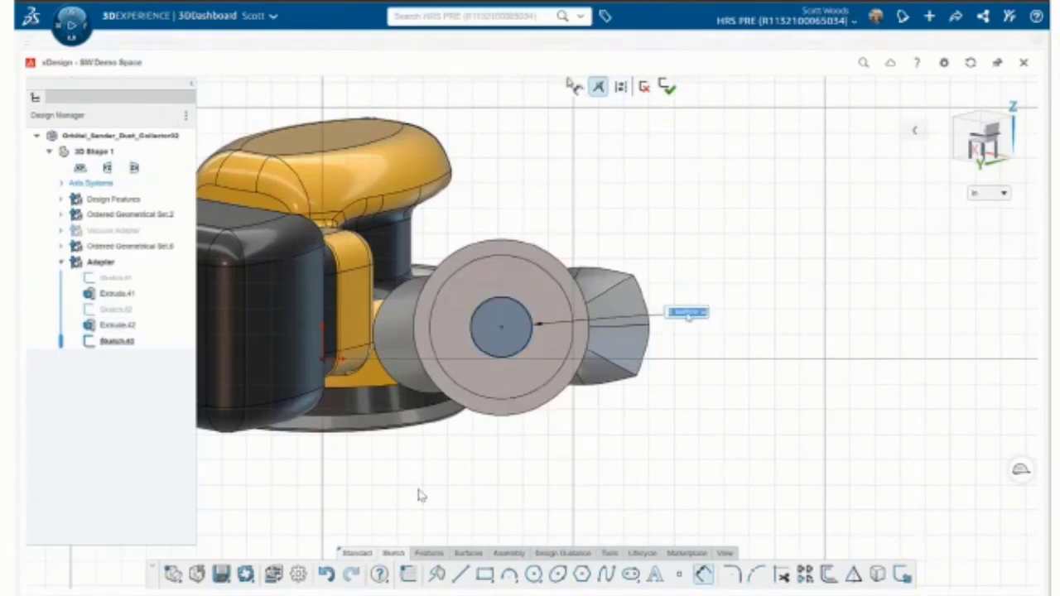
text(25)
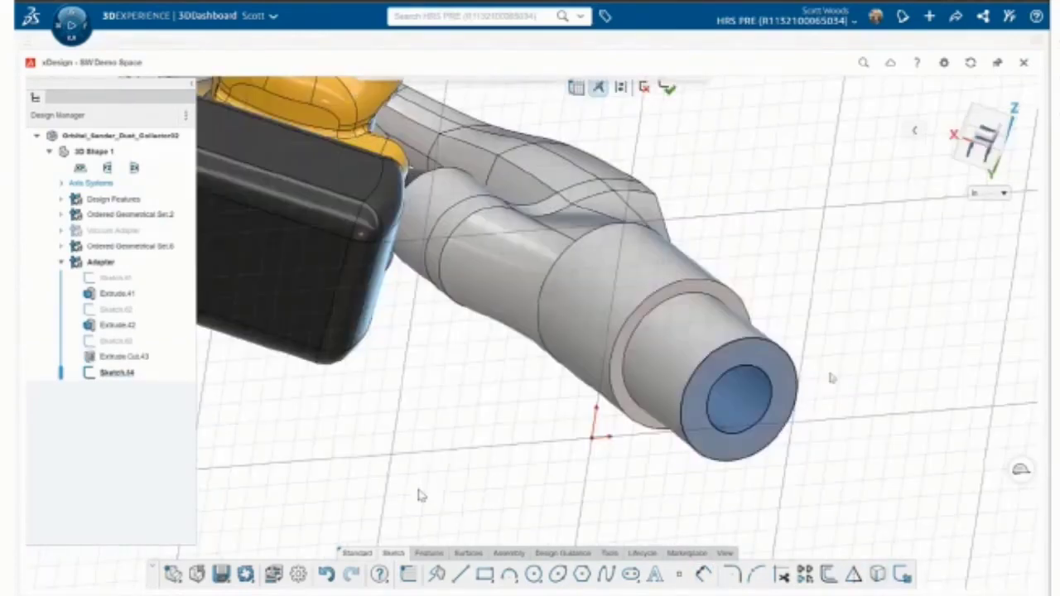
Offset the bore's inner circular edge by 0.15 in and finish the sketch.
click(780, 391)
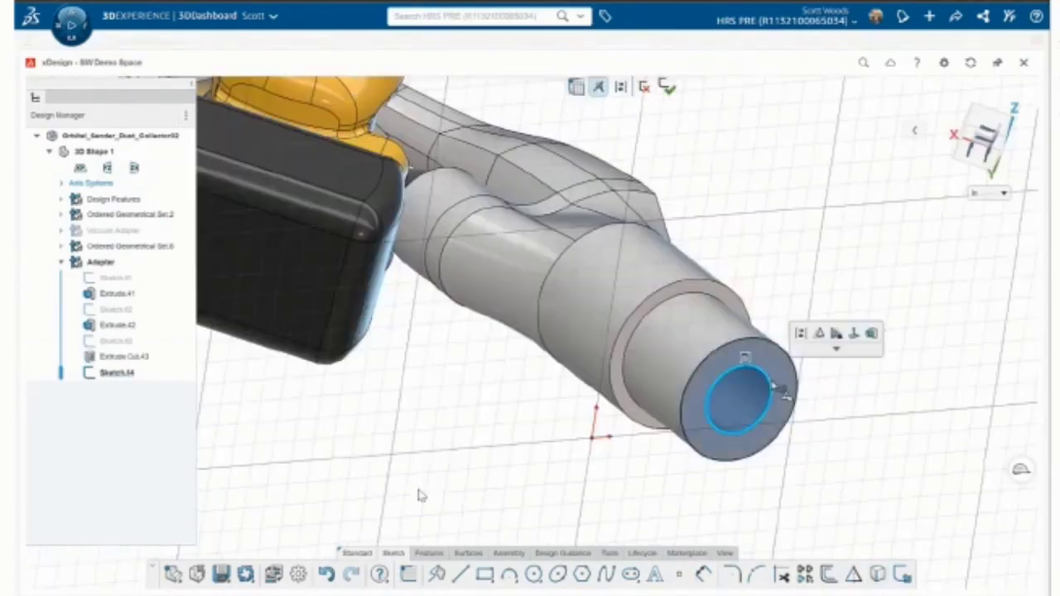
click(829, 574)
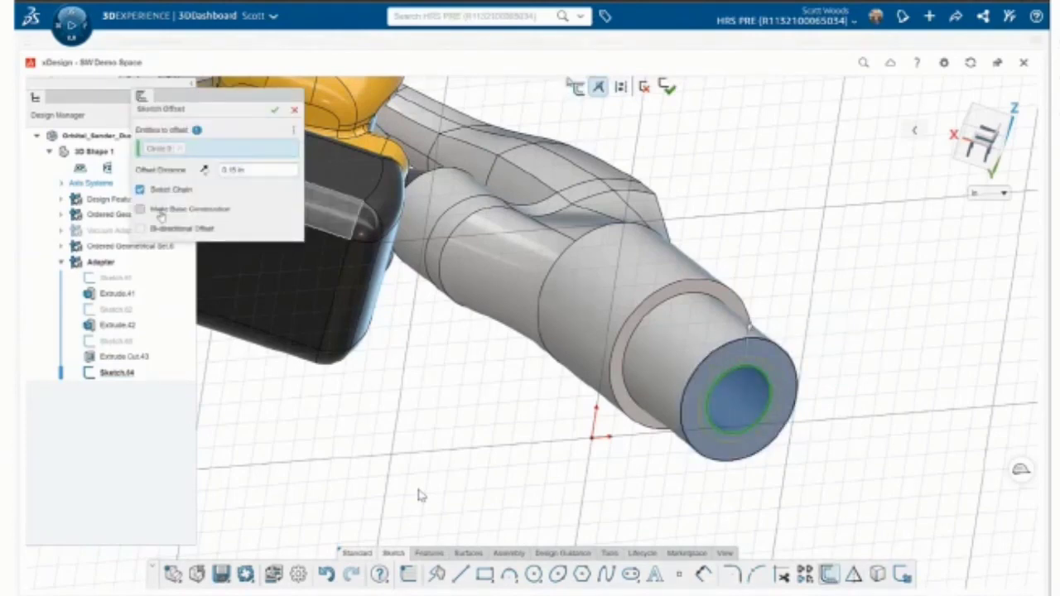
key(Return)
click(429, 552)
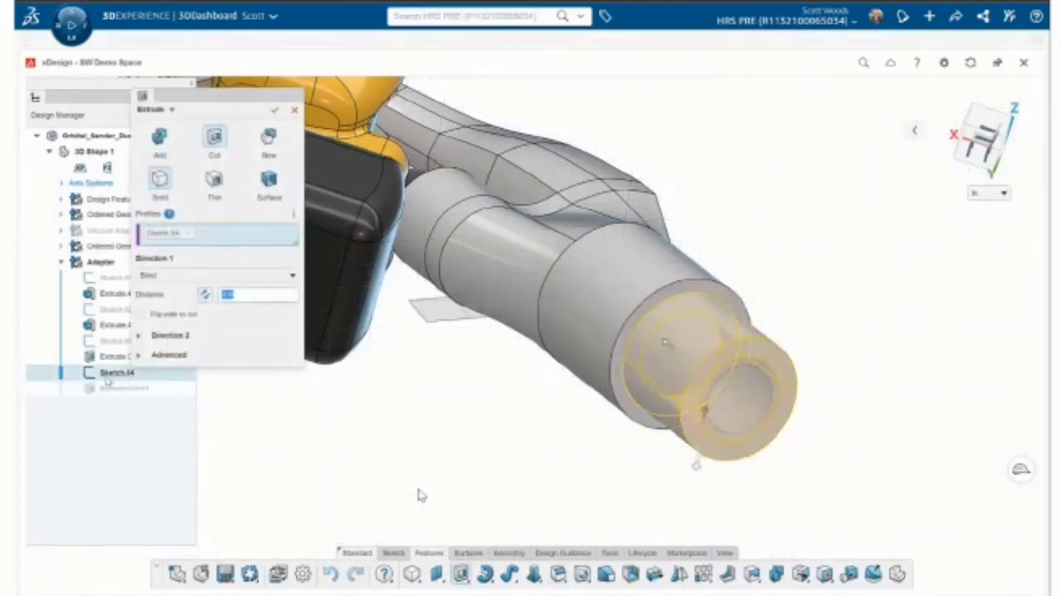
Expand the Advanced options of the cut extrusion on the Sketch.64 ring.
click(139, 355)
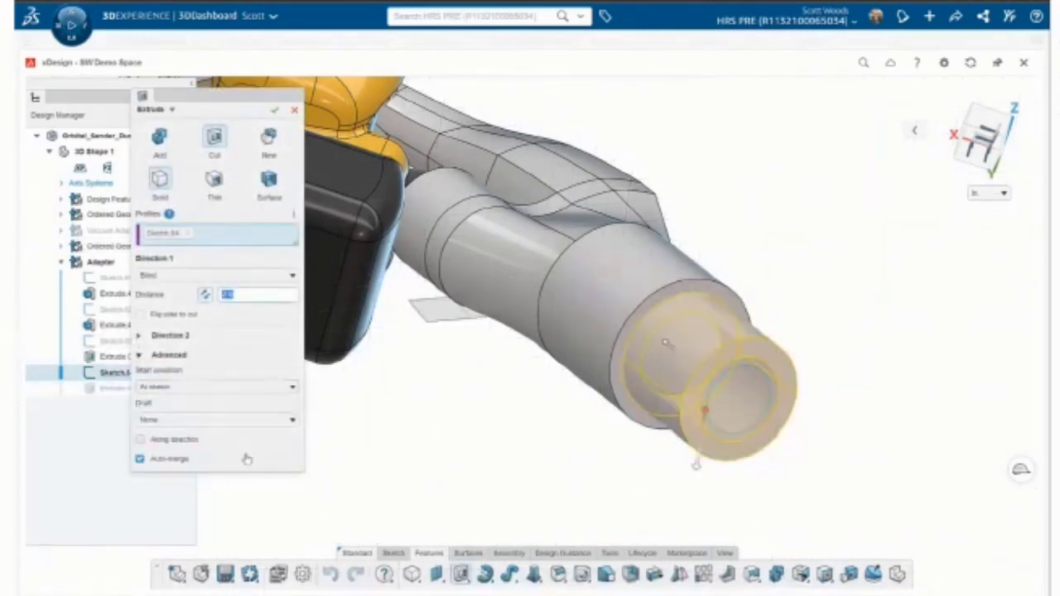